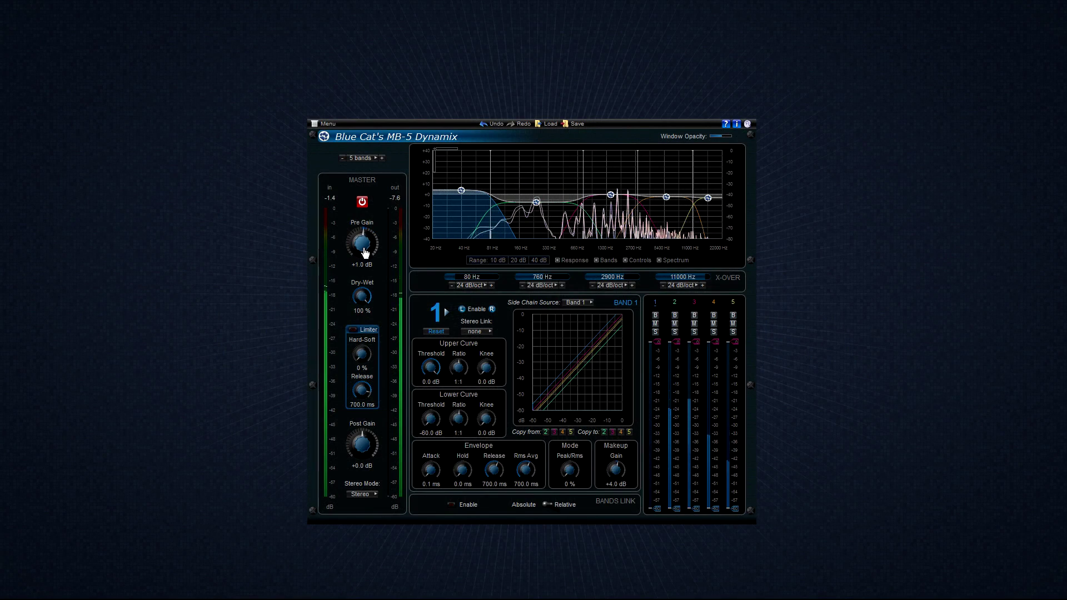
Step through the bands to band 5 and lower its upper-curve threshold to -16.0 dB
{"action": "left_click", "coordinate": [447, 313]}
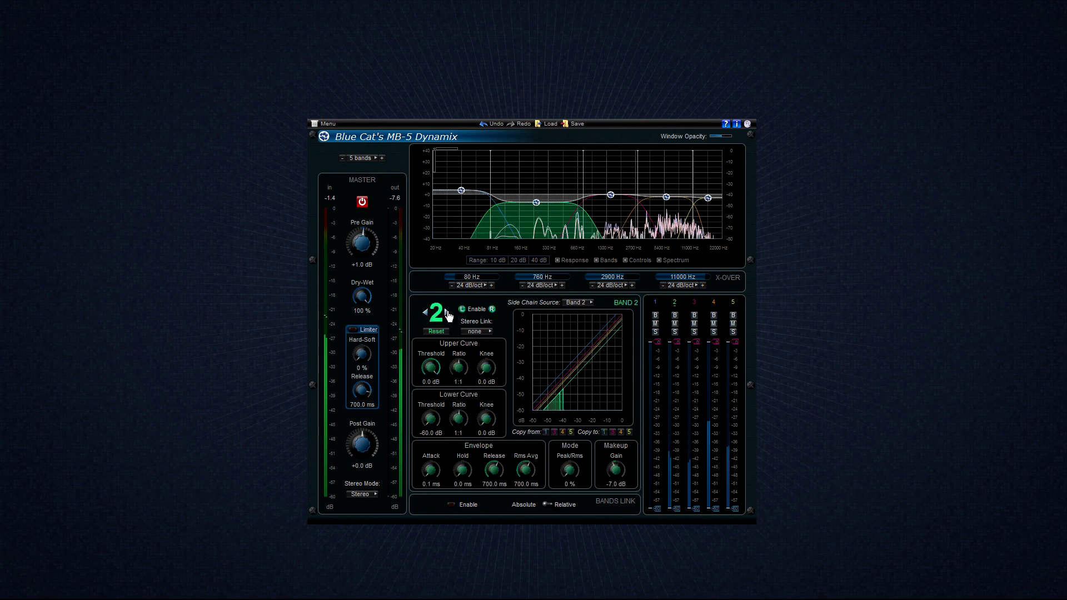
{"action": "left_click", "coordinate": [447, 313]}
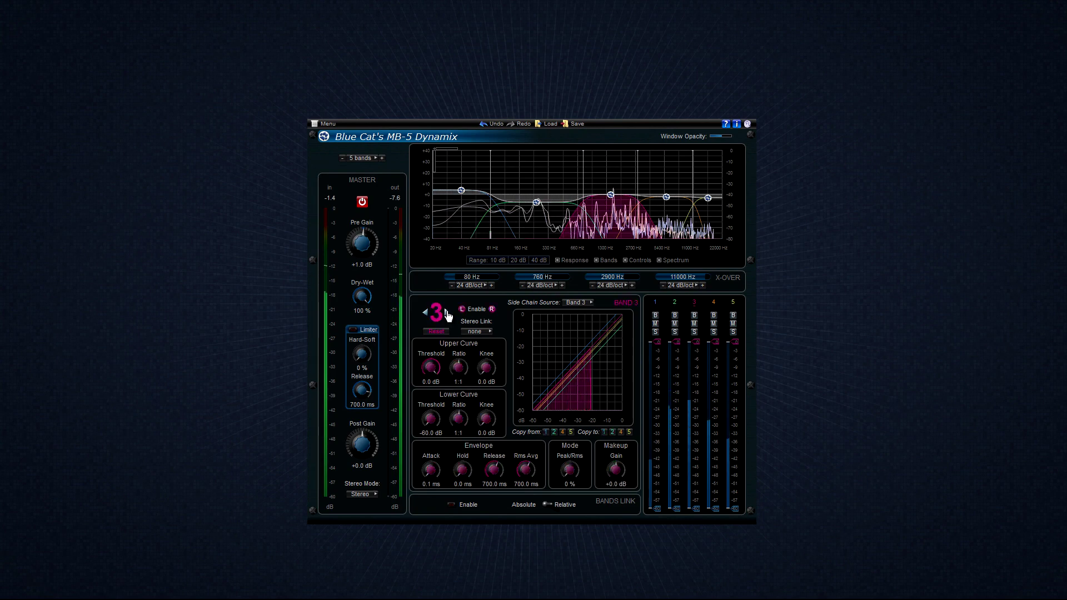
{"action": "left_click", "coordinate": [447, 312]}
{"action": "left_click", "coordinate": [447, 313]}
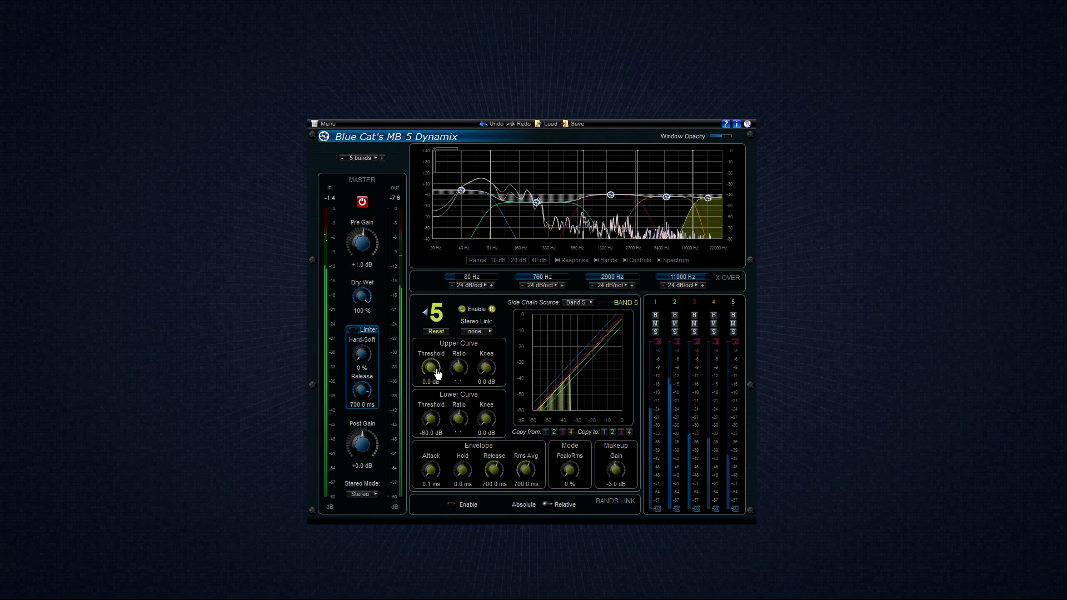
{"action": "left_click_drag", "start_coordinate": [431, 368], "coordinate": [437, 392]}
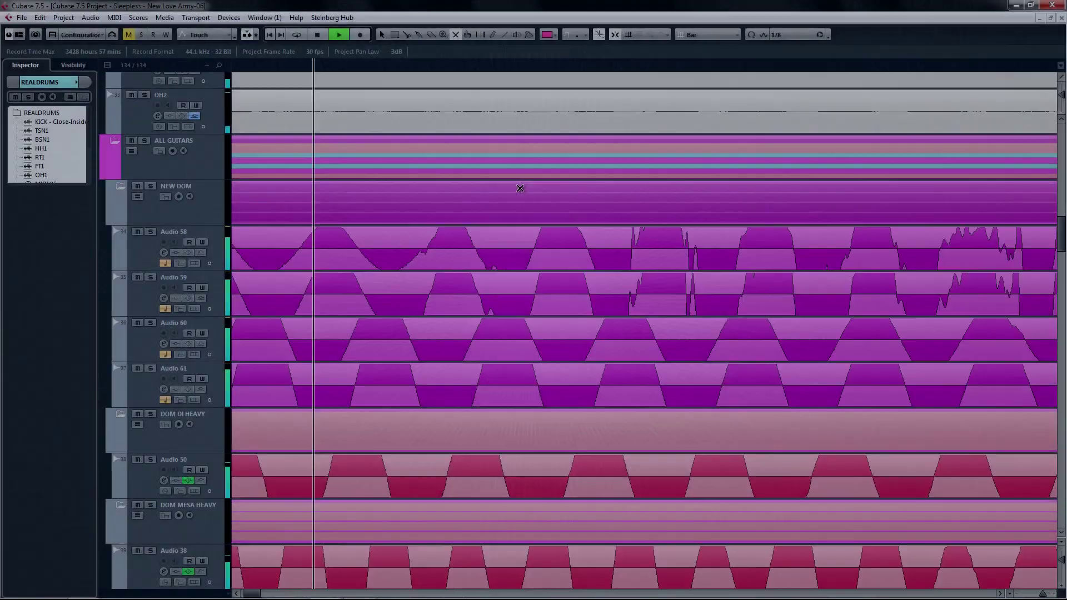
Scroll up and down through the project's audio track list while the song plays
{"action": "scroll", "coordinate": [520, 188], "scroll_direction": "up", "scroll_amount": 10}
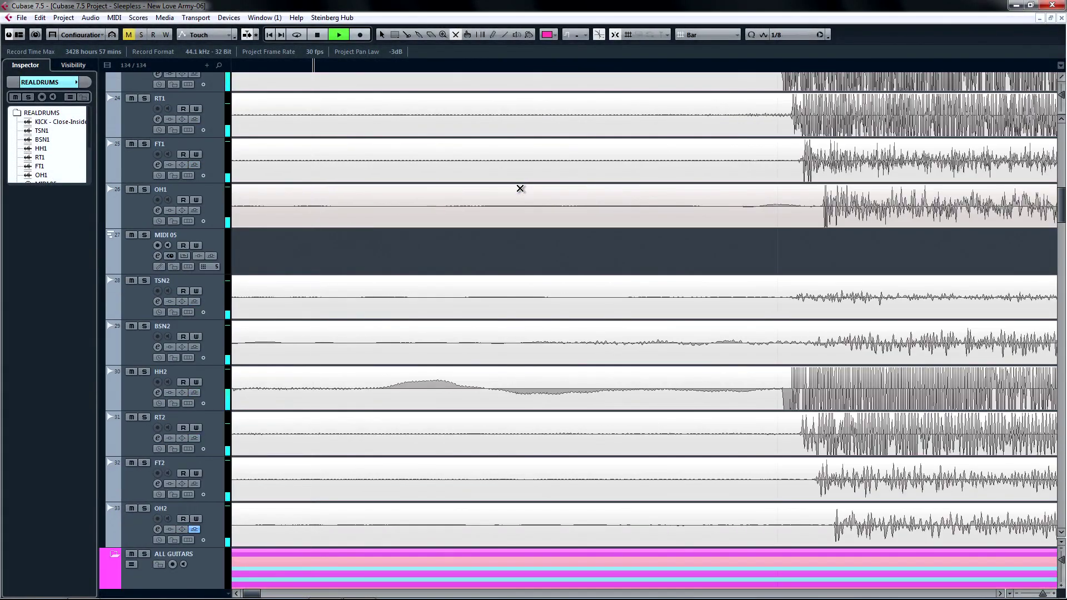
{"action": "scroll", "coordinate": [520, 188], "scroll_direction": "up", "scroll_amount": 6}
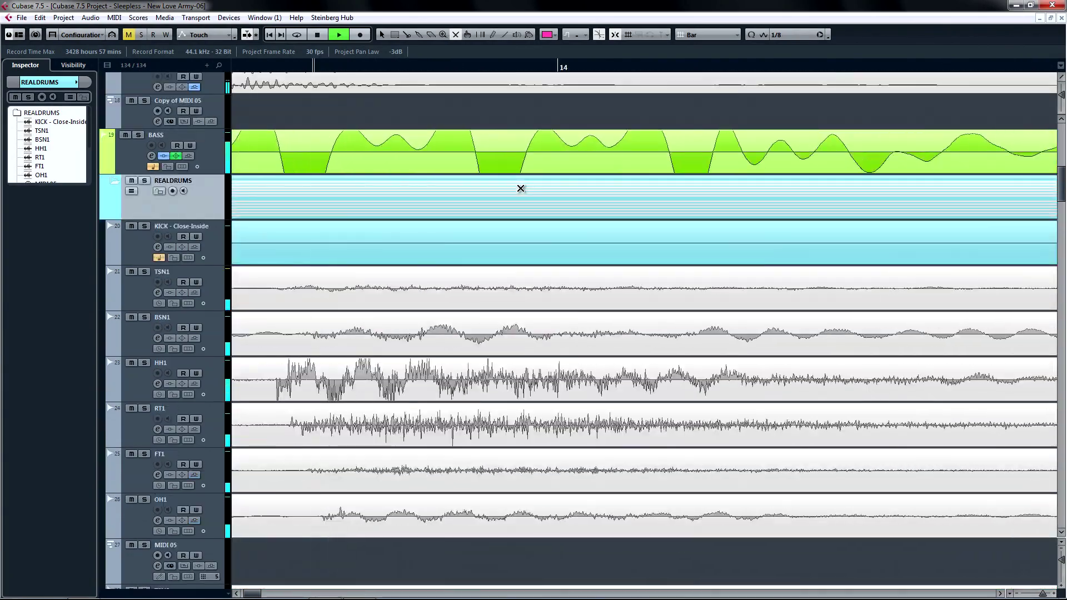
{"action": "scroll", "coordinate": [521, 189], "scroll_direction": "up", "scroll_amount": 4}
{"action": "scroll", "coordinate": [520, 189], "scroll_direction": "down", "scroll_amount": 2}
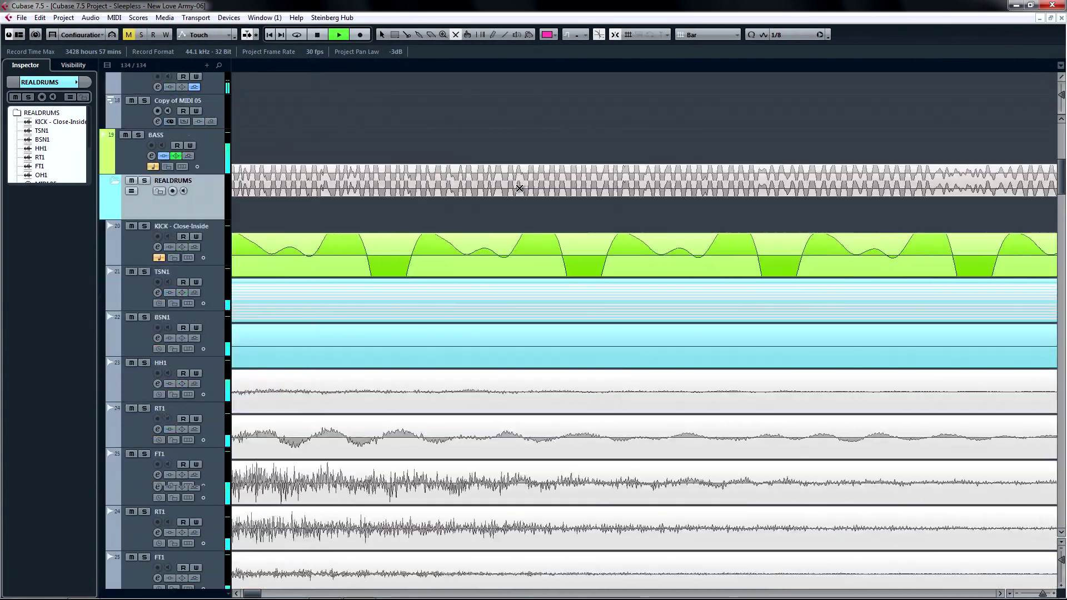
{"action": "scroll", "coordinate": [519, 188], "scroll_direction": "down", "scroll_amount": 7}
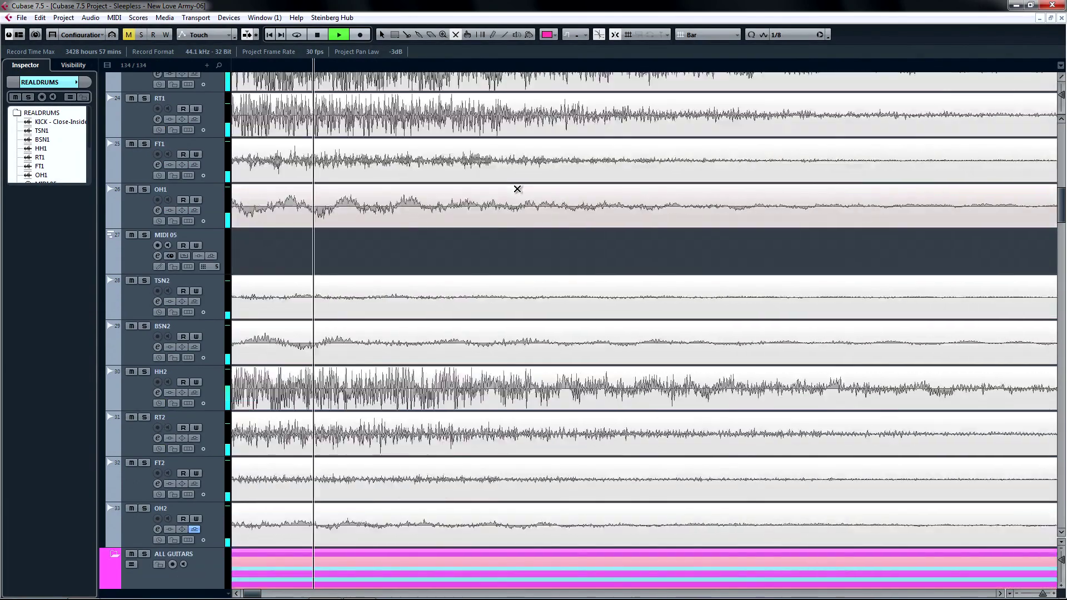
{"action": "scroll", "coordinate": [517, 189], "scroll_direction": "down", "scroll_amount": 7}
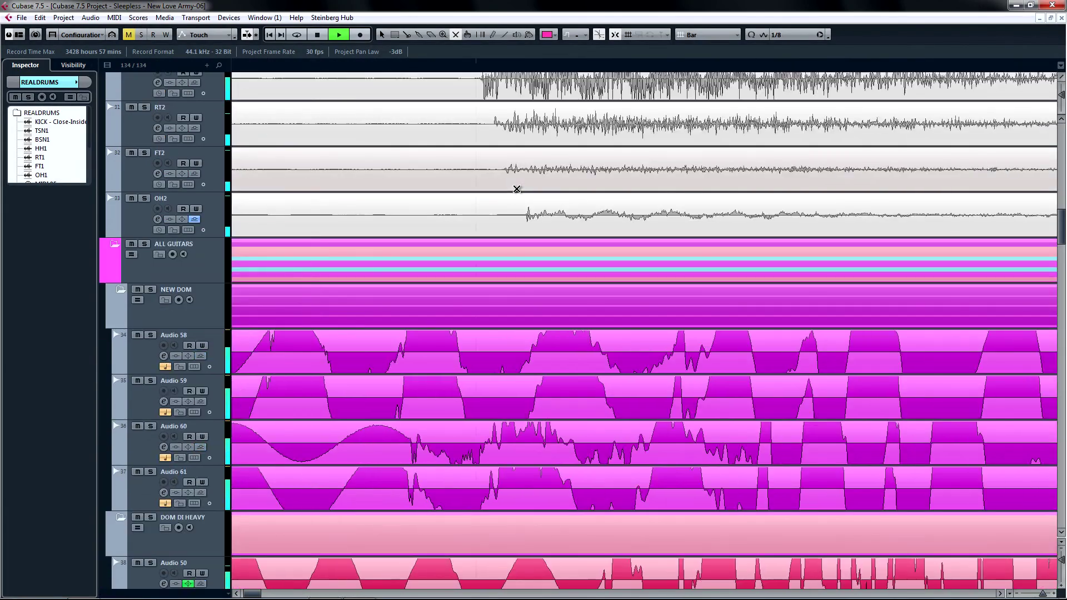
{"action": "scroll", "coordinate": [517, 189], "scroll_direction": "down", "scroll_amount": 9}
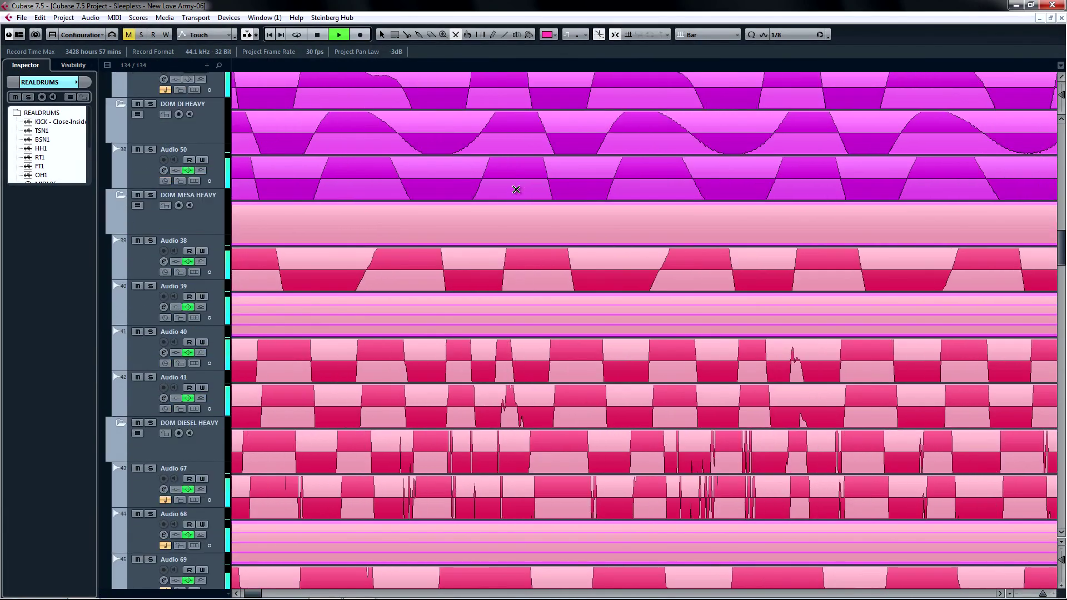
{"action": "scroll", "coordinate": [517, 190], "scroll_direction": "down", "scroll_amount": 5}
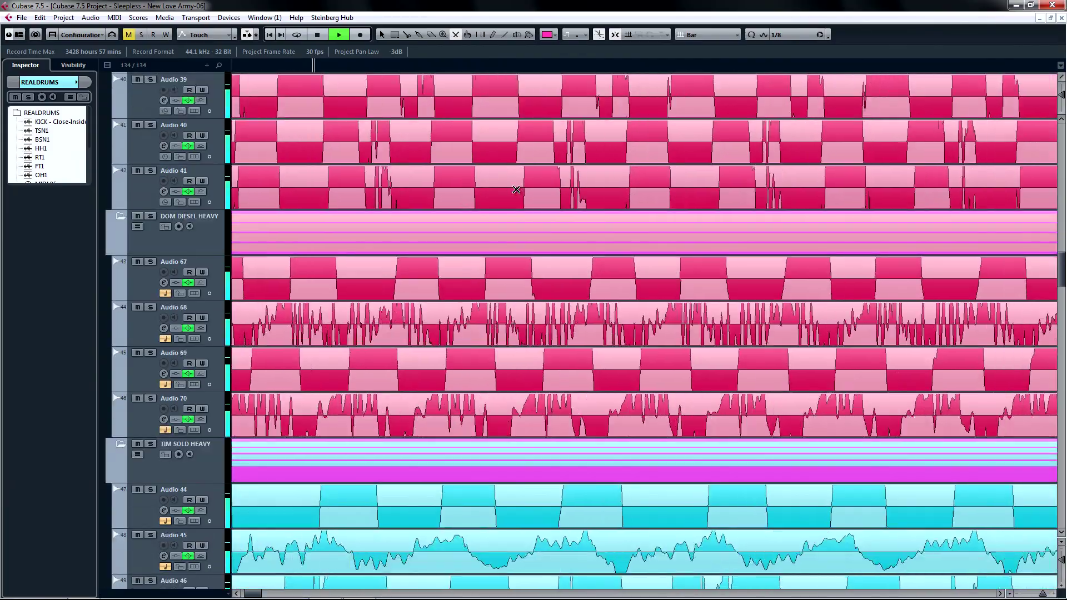
{"action": "scroll", "coordinate": [516, 189], "scroll_direction": "down", "scroll_amount": 2}
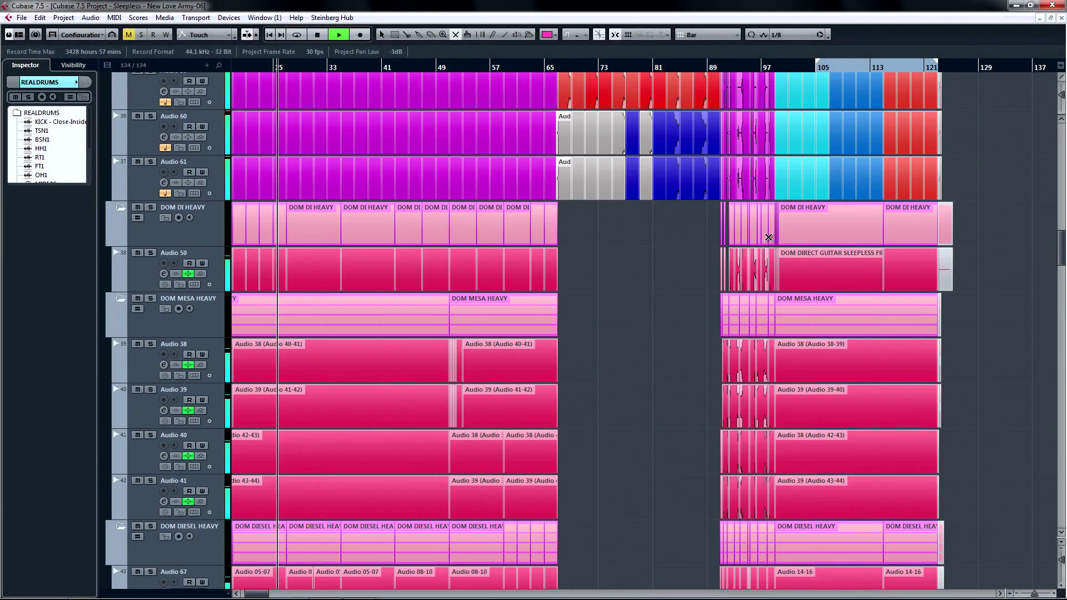
{"action": "scroll", "coordinate": [769, 237], "scroll_direction": "up", "scroll_amount": 6}
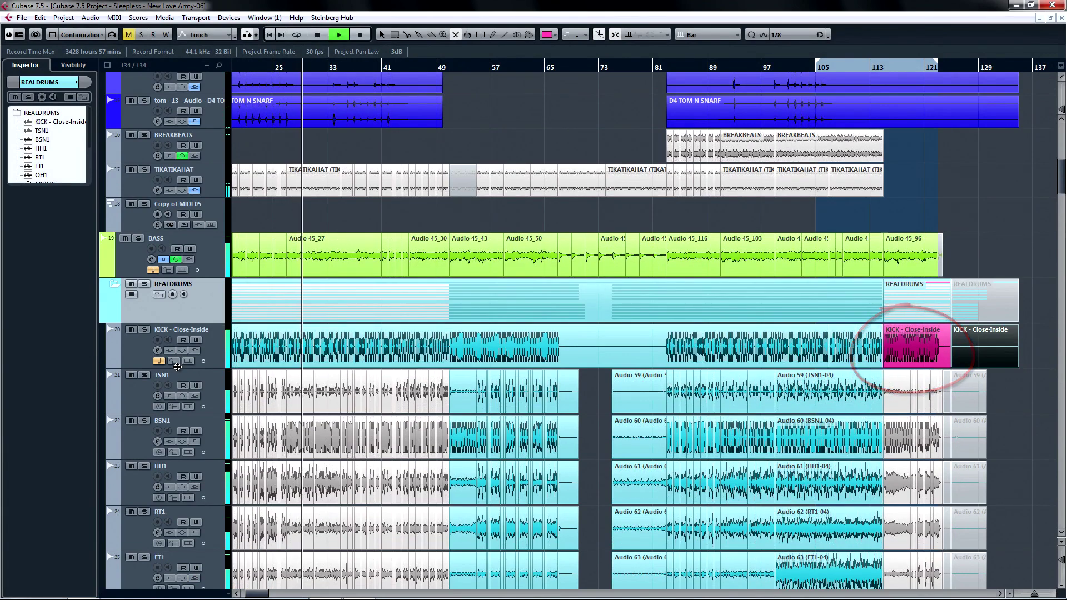
Select the KICK - Close-Inside track and drag its lower edge down to enlarge it
{"action": "left_click", "coordinate": [179, 368]}
{"action": "left_click_drag", "start_coordinate": [179, 368], "coordinate": [194, 417]}
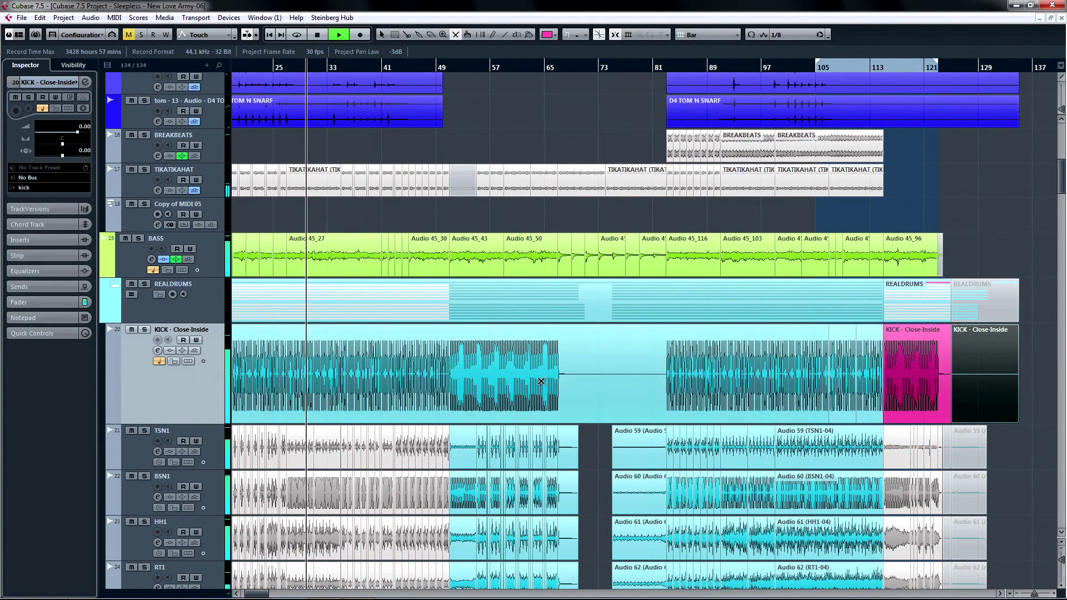
{"action": "scroll", "coordinate": [548, 376], "scroll_direction": "down", "scroll_amount": 1}
{"action": "scroll", "coordinate": [552, 378], "scroll_direction": "up", "scroll_amount": 1}
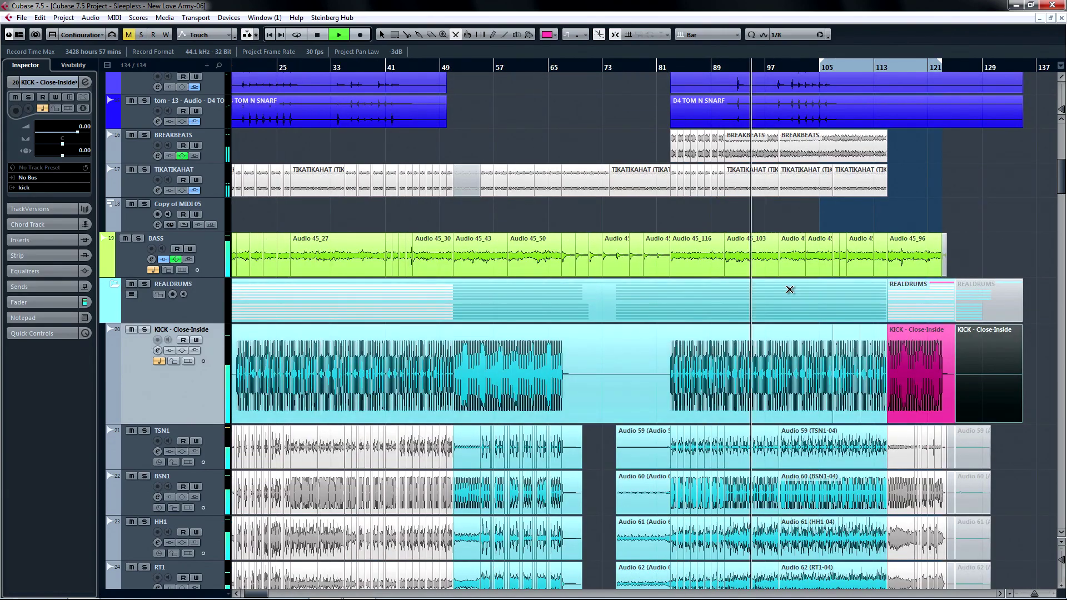
{"action": "scroll", "coordinate": [793, 298], "scroll_direction": "up", "scroll_amount": 3}
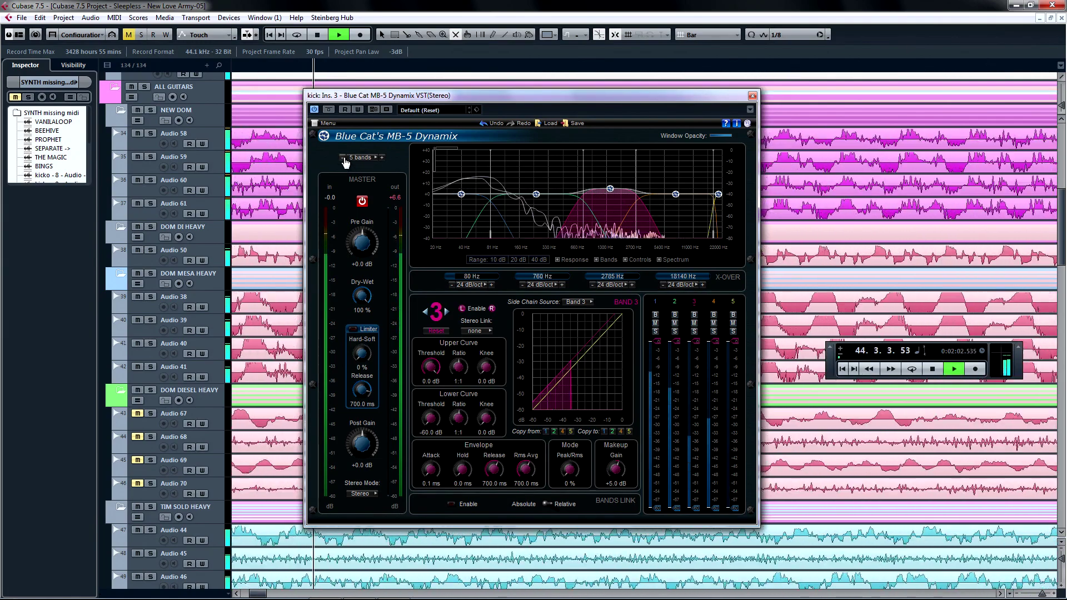
{"action": "left_click", "coordinate": [343, 158]}
Cut MB-5 Dynamix to 3 bands, then restore bands at 2785 Hz and 18140 Hz
{"action": "left_click", "coordinate": [342, 158]}
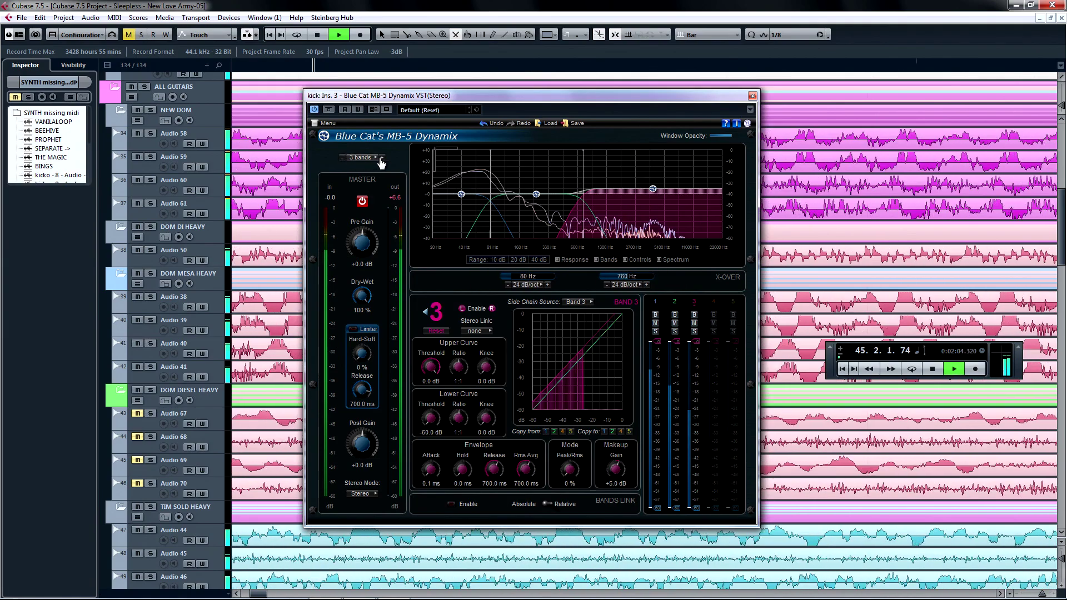
{"action": "left_click", "coordinate": [381, 159]}
{"action": "left_click", "coordinate": [381, 158]}
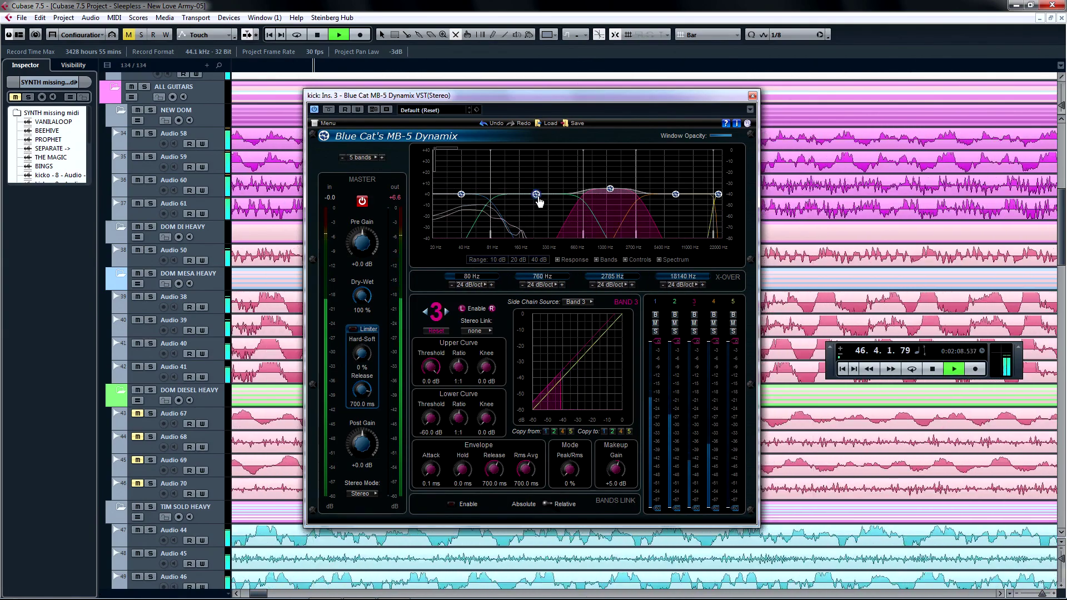
Step through bands 2, 3 and 4 to review their settings, ending on band 3
{"action": "left_click", "coordinate": [537, 196]}
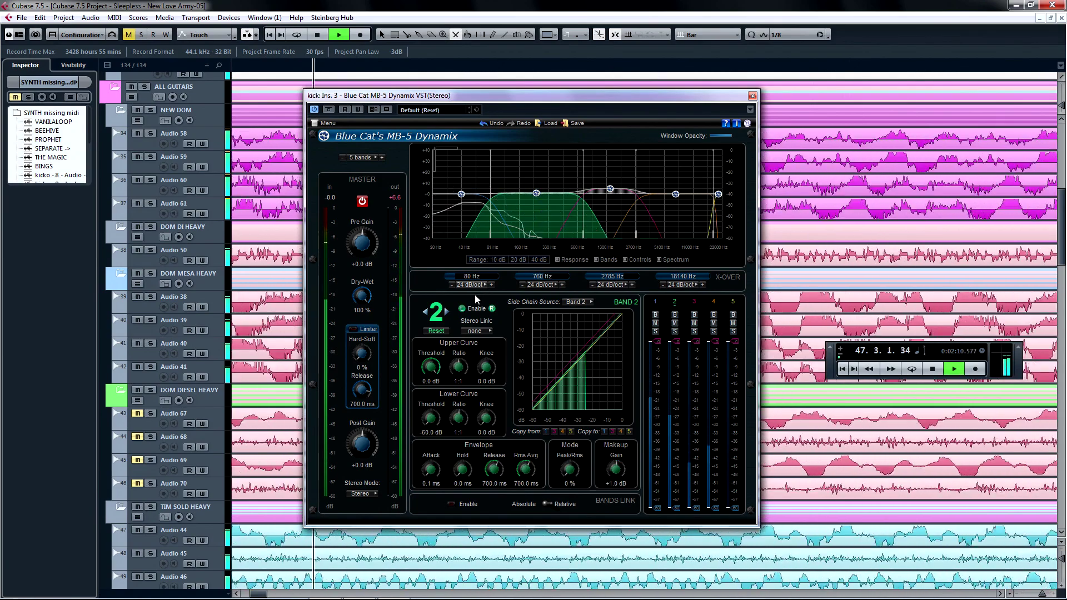
{"action": "left_click", "coordinate": [447, 314]}
{"action": "left_click", "coordinate": [447, 313]}
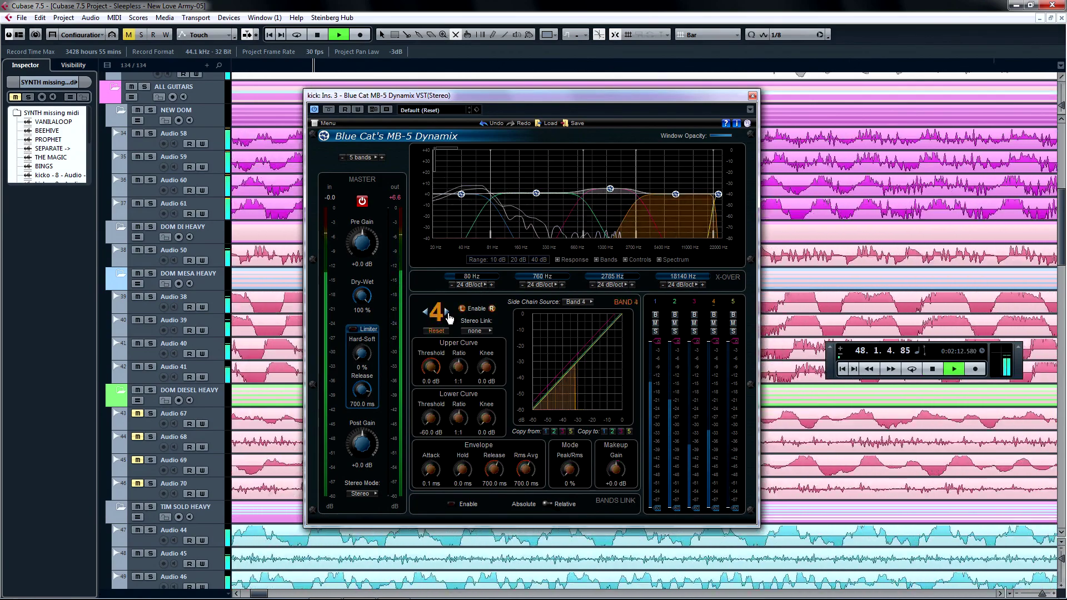
{"action": "left_click", "coordinate": [425, 313]}
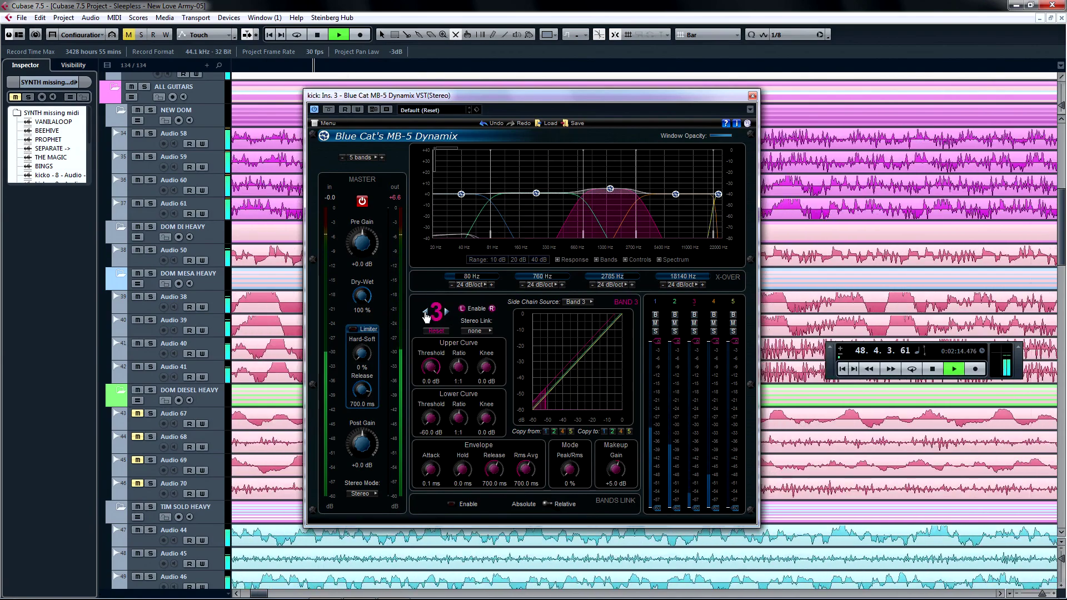
{"action": "left_click", "coordinate": [425, 313]}
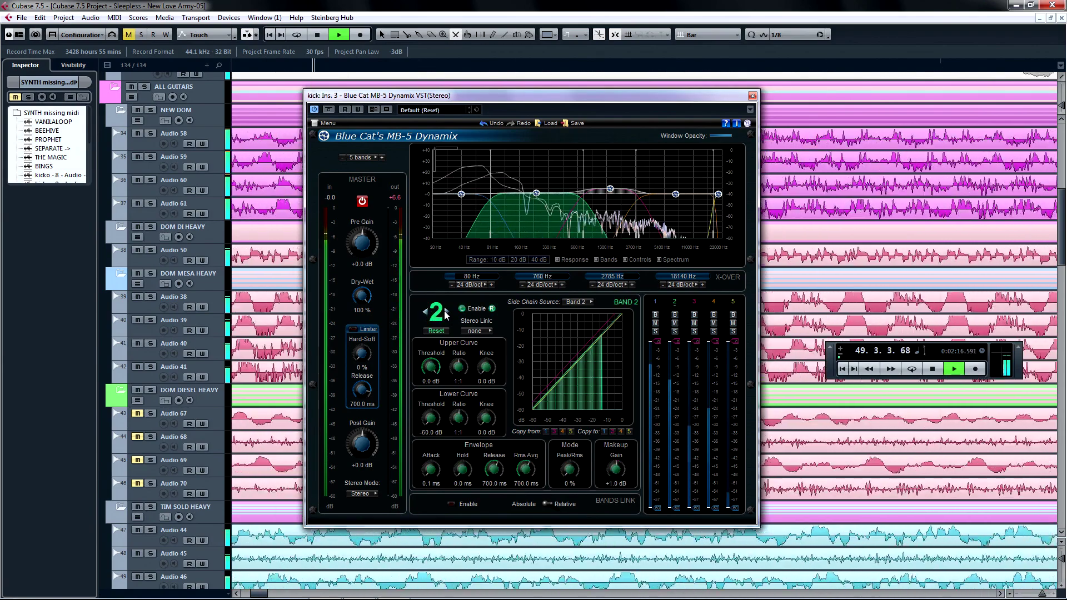
{"action": "left_click", "coordinate": [447, 313]}
Reset band 3 to 0 dB makeup gain and lower band 1's upper threshold to about -12.5 dB
{"action": "left_click", "coordinate": [436, 331]}
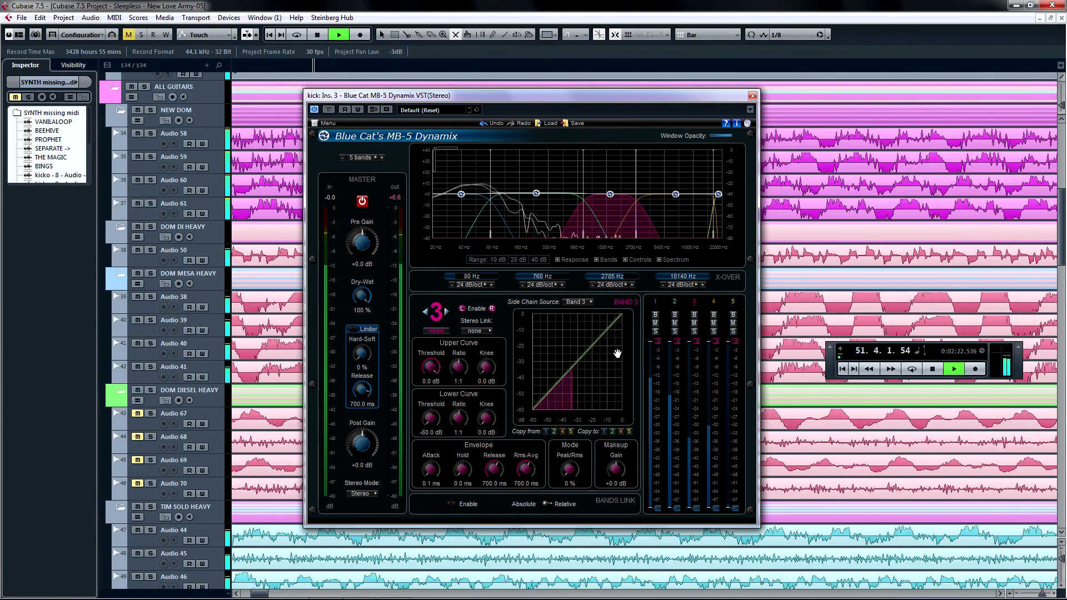
{"action": "left_click", "coordinate": [656, 354]}
{"action": "left_click_drag", "start_coordinate": [655, 354], "coordinate": [653, 382]}
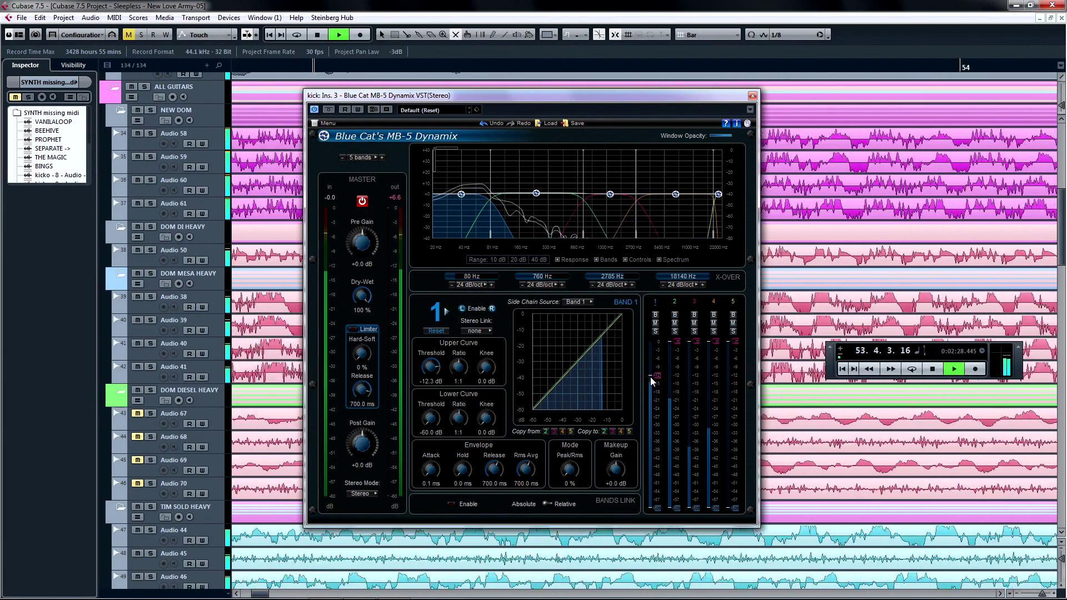
Give band 1's lower curve a -19.0 dB threshold and 9.0 dB knee, and set the lowest crossover to 75 Hz
{"action": "left_click_drag", "start_coordinate": [432, 418], "coordinate": [483, 348]}
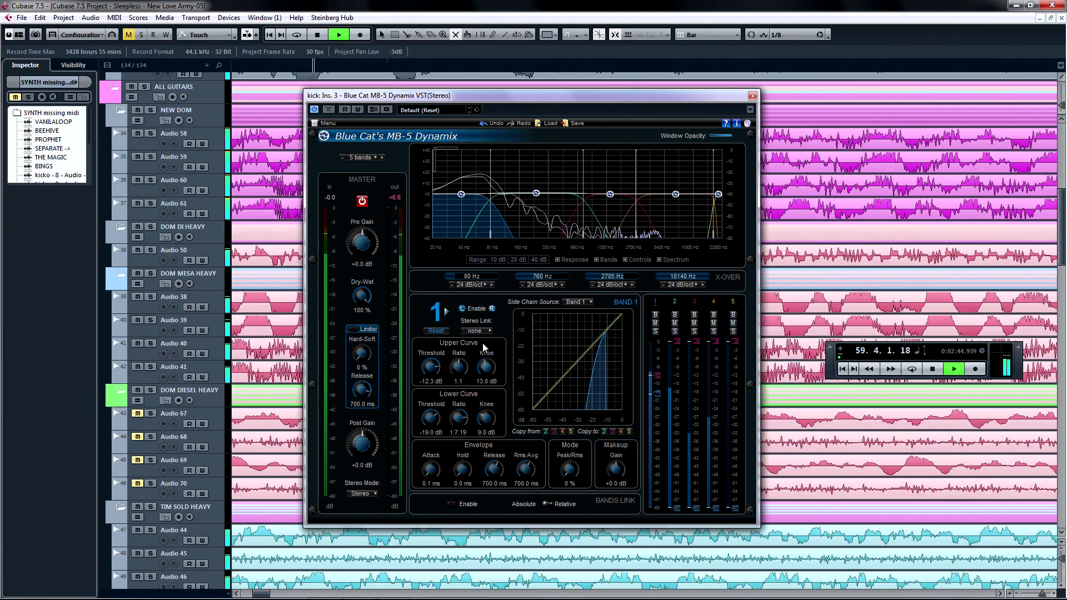
{"action": "left_click_drag", "start_coordinate": [491, 201], "coordinate": [460, 195]}
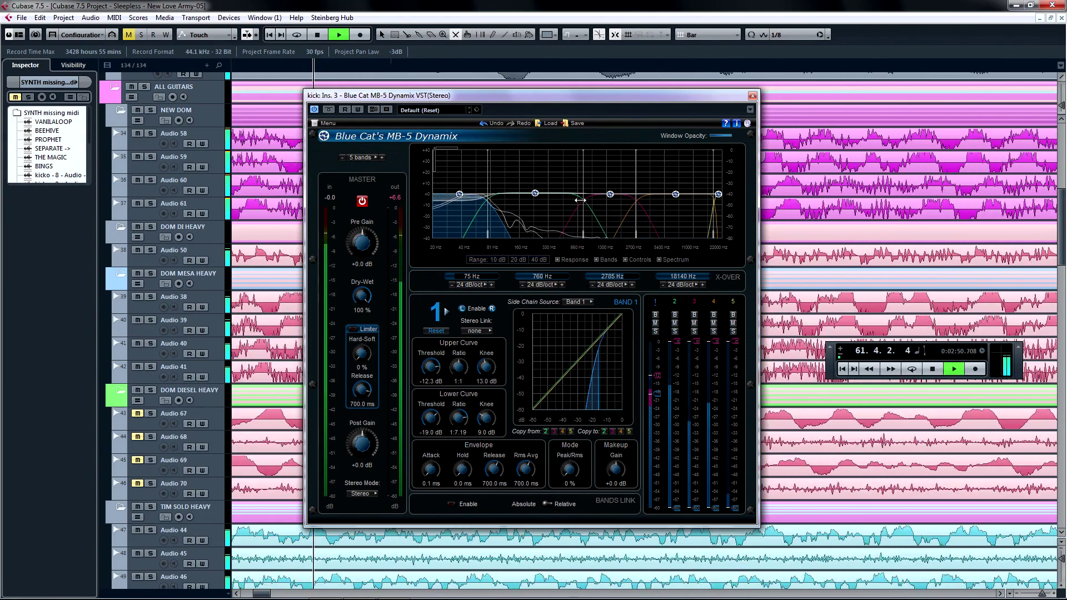
{"action": "scroll", "coordinate": [572, 202], "scroll_direction": "up", "scroll_amount": 6}
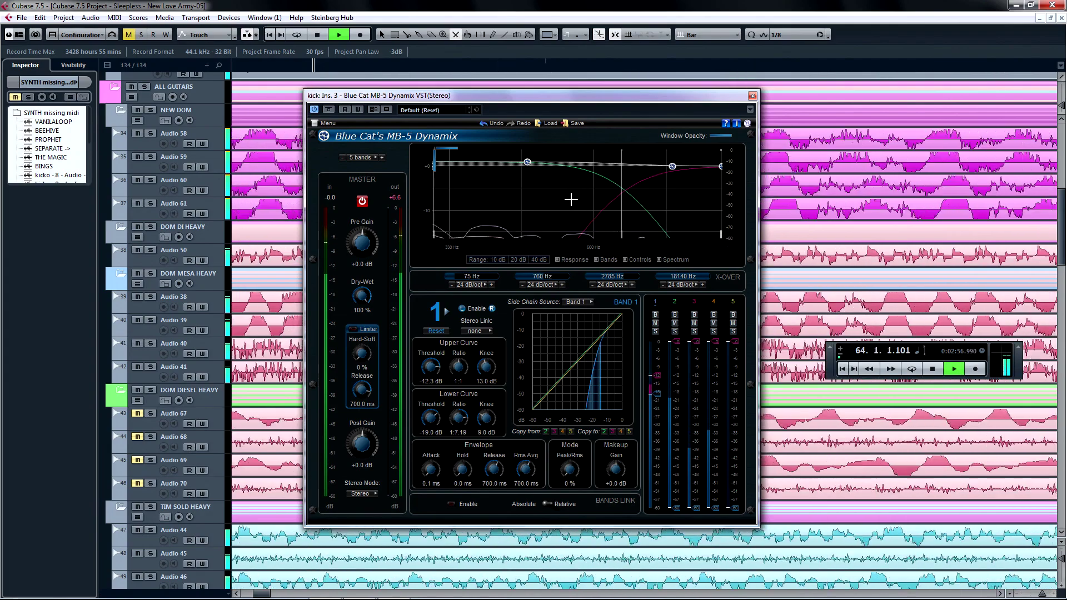
{"action": "scroll", "coordinate": [571, 199], "scroll_direction": "down", "scroll_amount": 6}
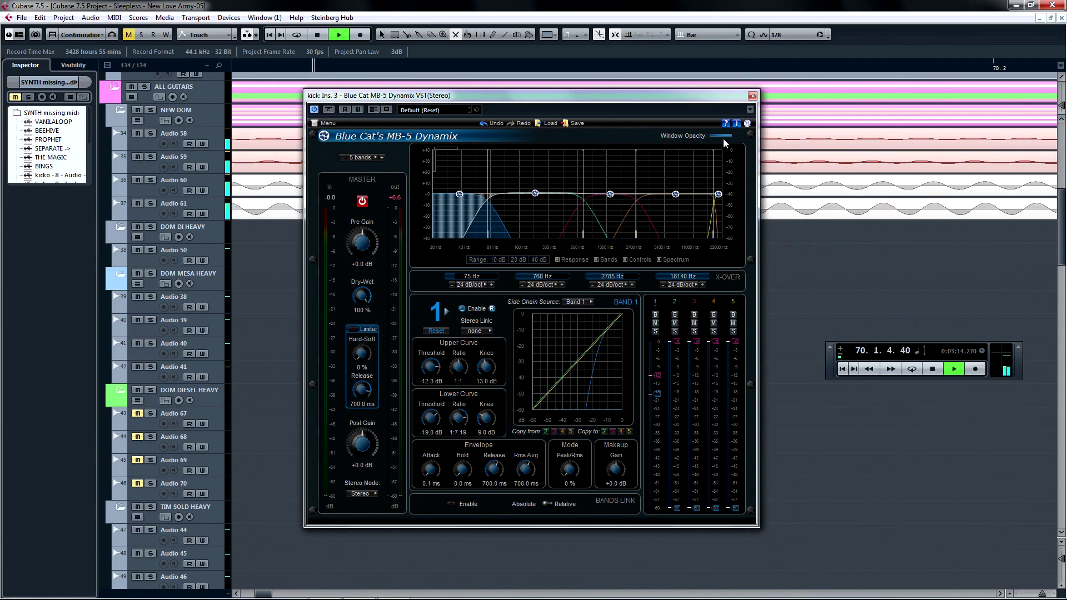
Lower the Window Opacity slider so the MB-5 Dynamix window becomes semi-transparent
{"action": "mouse_move", "coordinate": [729, 136]}
{"action": "left_mouse_down"}
{"action": "mouse_move", "coordinate": [712, 136]}
{"action": "mouse_move", "coordinate": [740, 138]}
{"action": "mouse_move", "coordinate": [713, 139]}
{"action": "left_mouse_up"}
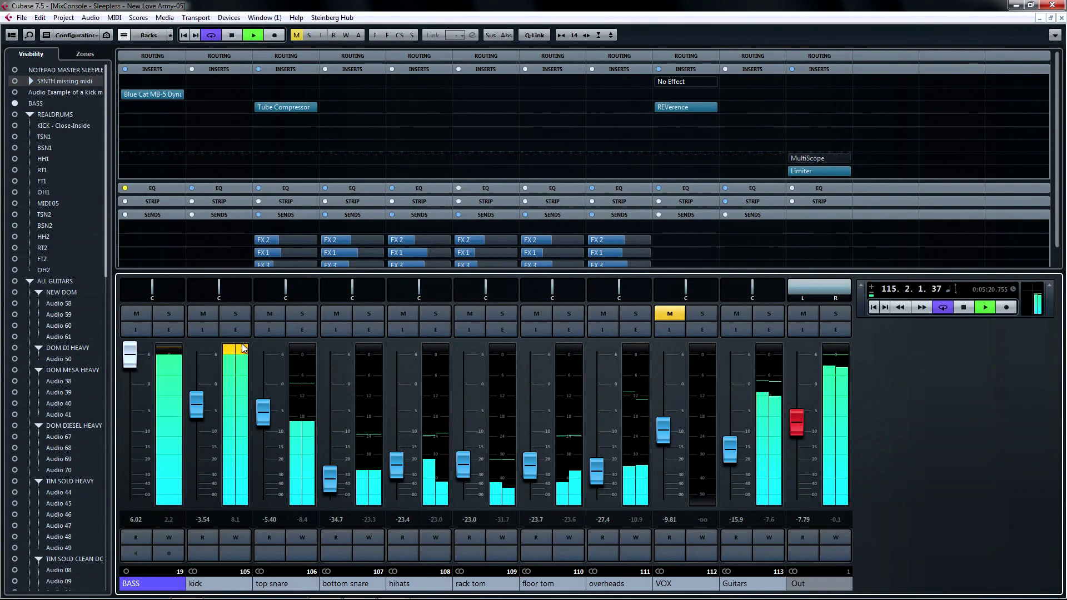
Solo then unsolo the kick channel, and mute the Guitars channel
{"action": "left_click", "coordinate": [239, 316]}
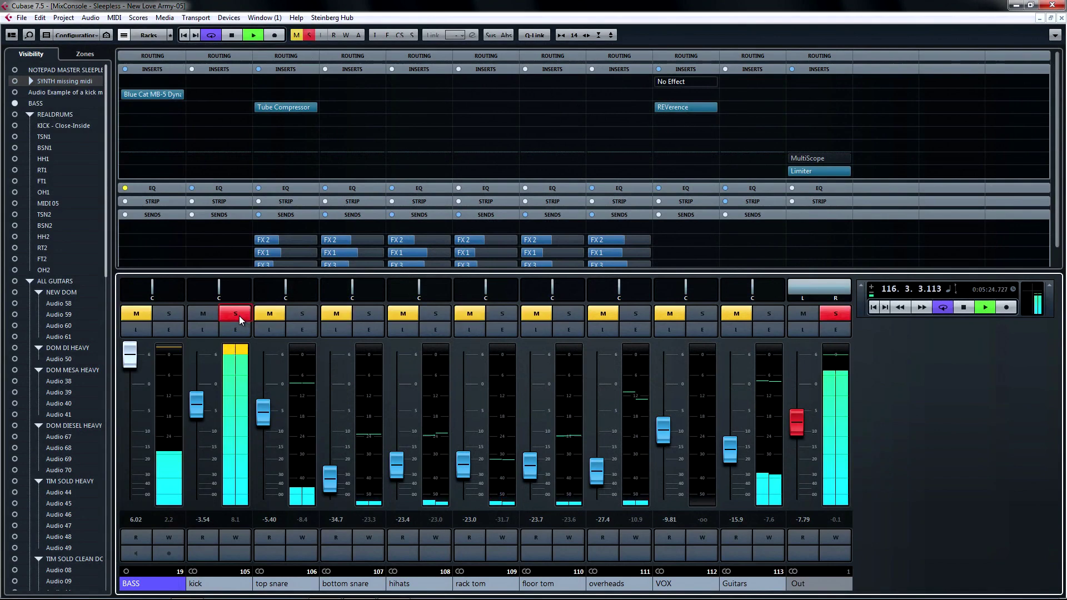
{"action": "left_click", "coordinate": [239, 316]}
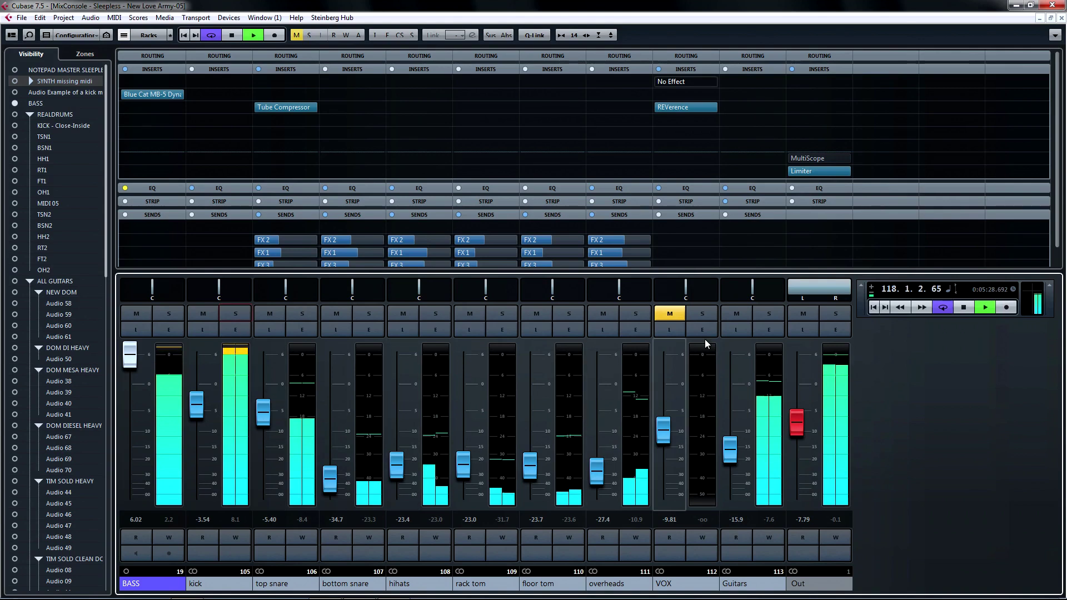
{"action": "left_click", "coordinate": [729, 315]}
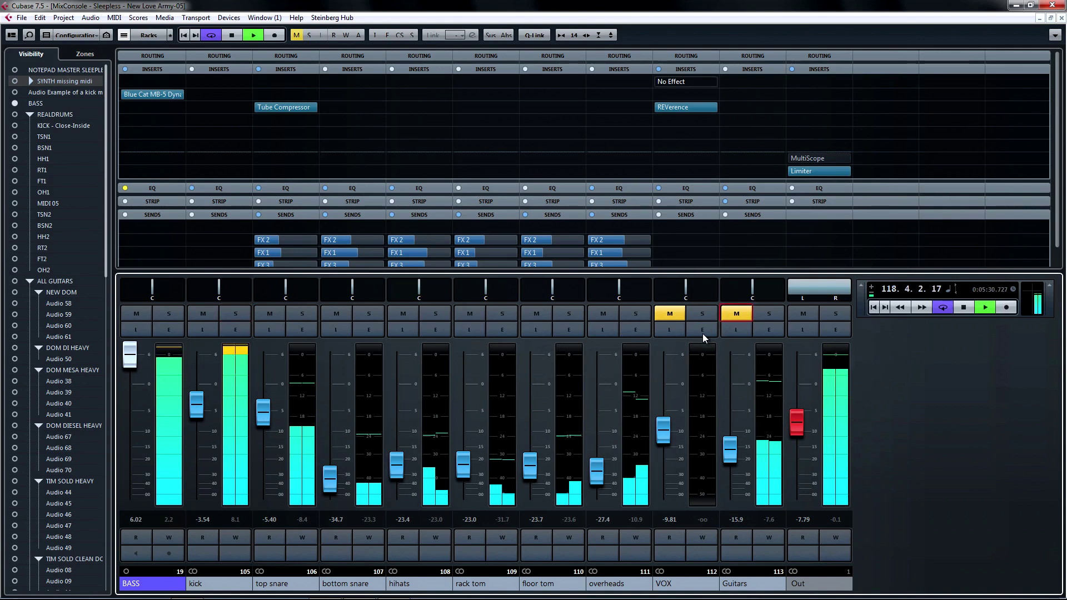
Load Blue Cat MB-5 Dynamix VST (Stereo) into an empty kick insert slot and set 5 bands
{"action": "left_click", "coordinate": [227, 110]}
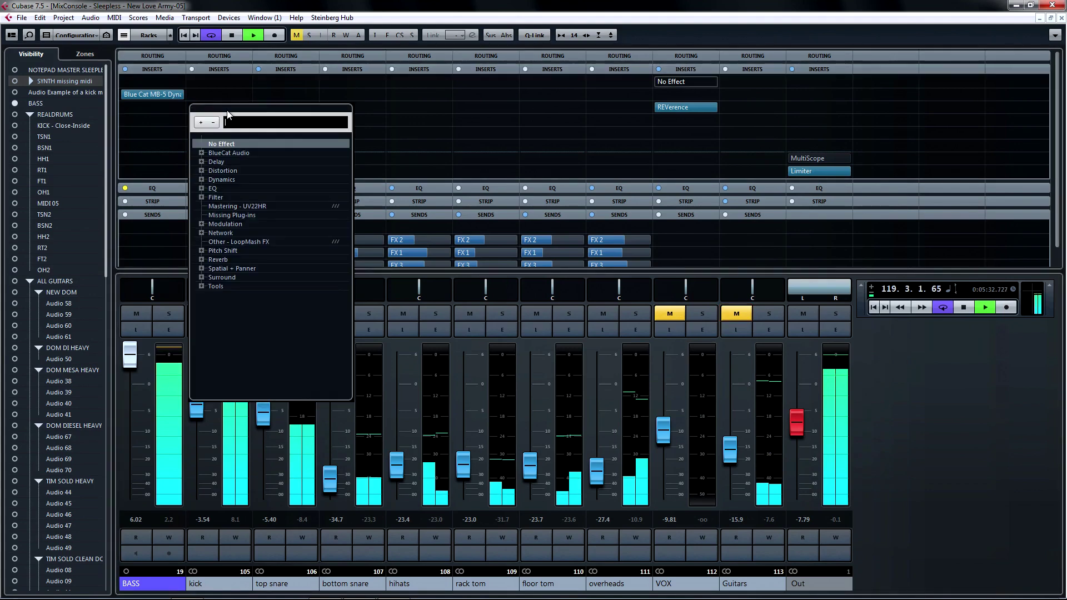
{"action": "left_click", "coordinate": [202, 153]}
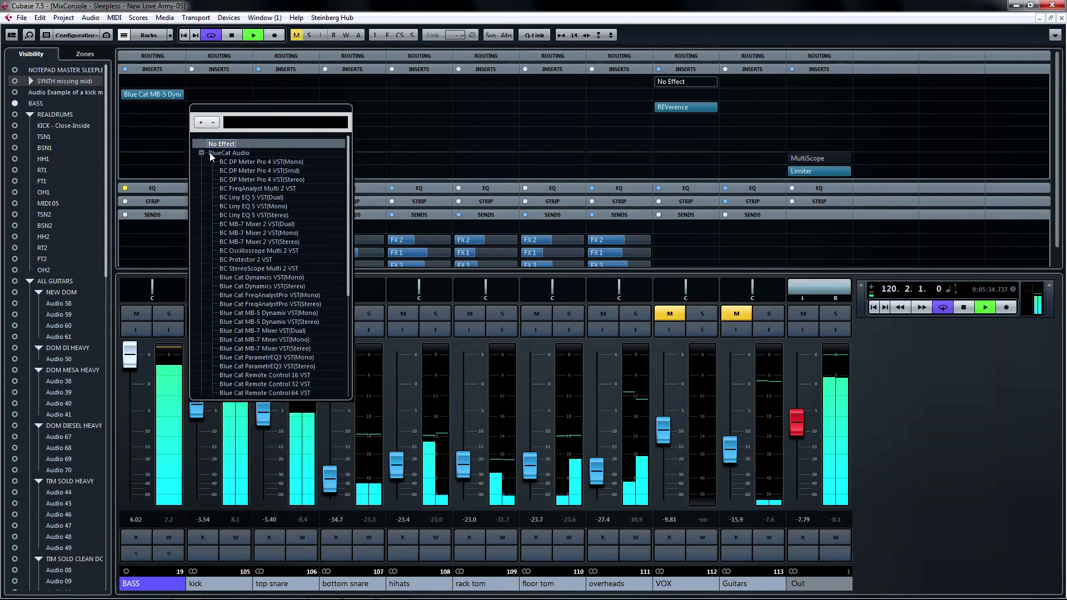
{"action": "left_click", "coordinate": [229, 323]}
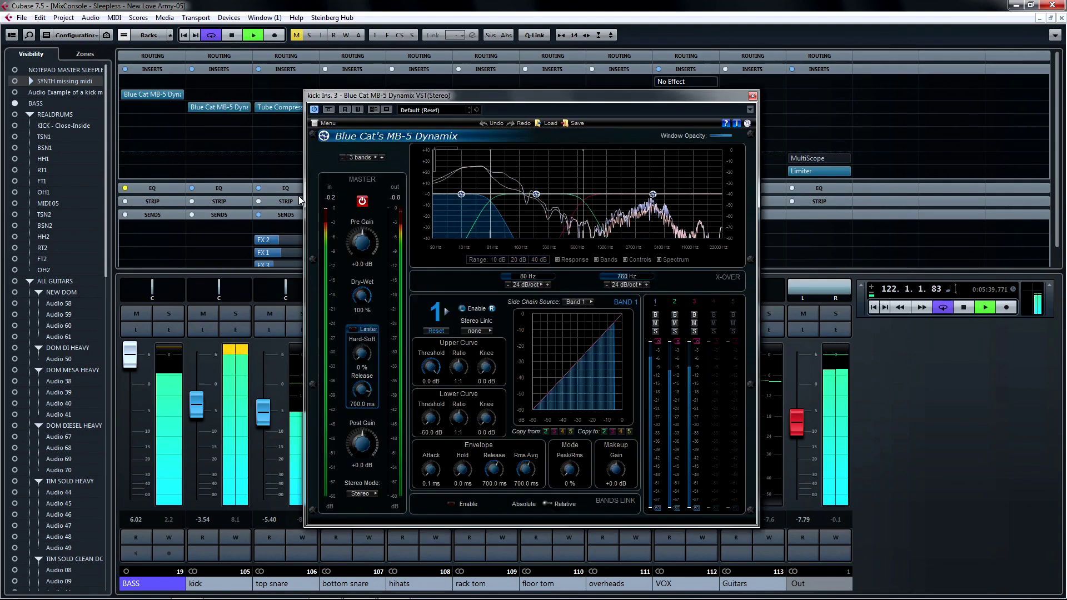
{"action": "left_click", "coordinate": [382, 157]}
{"action": "left_click", "coordinate": [382, 157]}
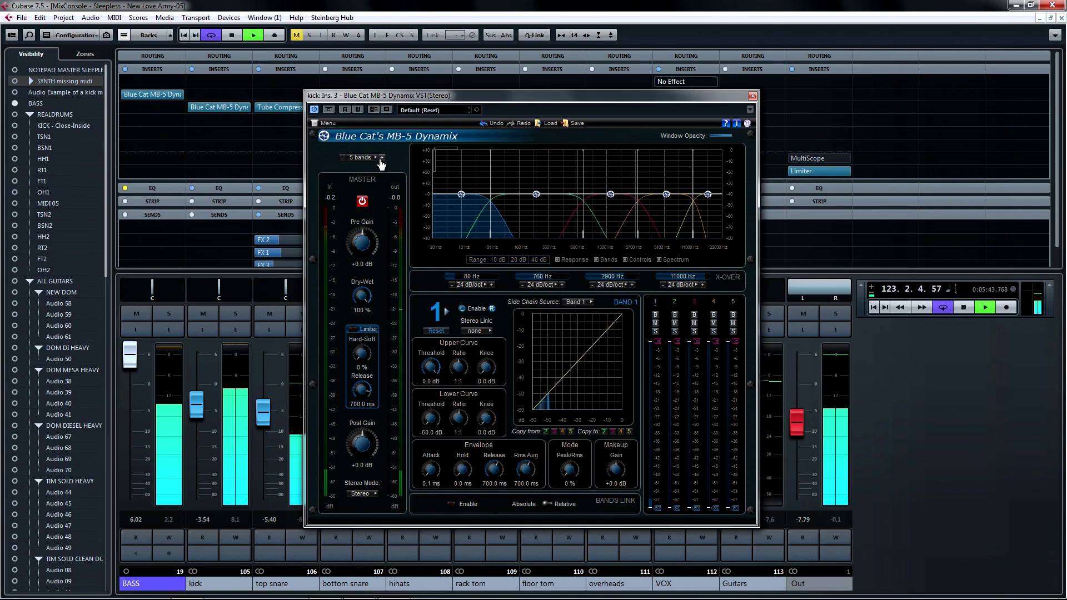
Give band 4 +6.0 dB makeup gain and move the band 3/4 crossover to 2785 Hz
{"action": "left_click", "coordinate": [669, 201]}
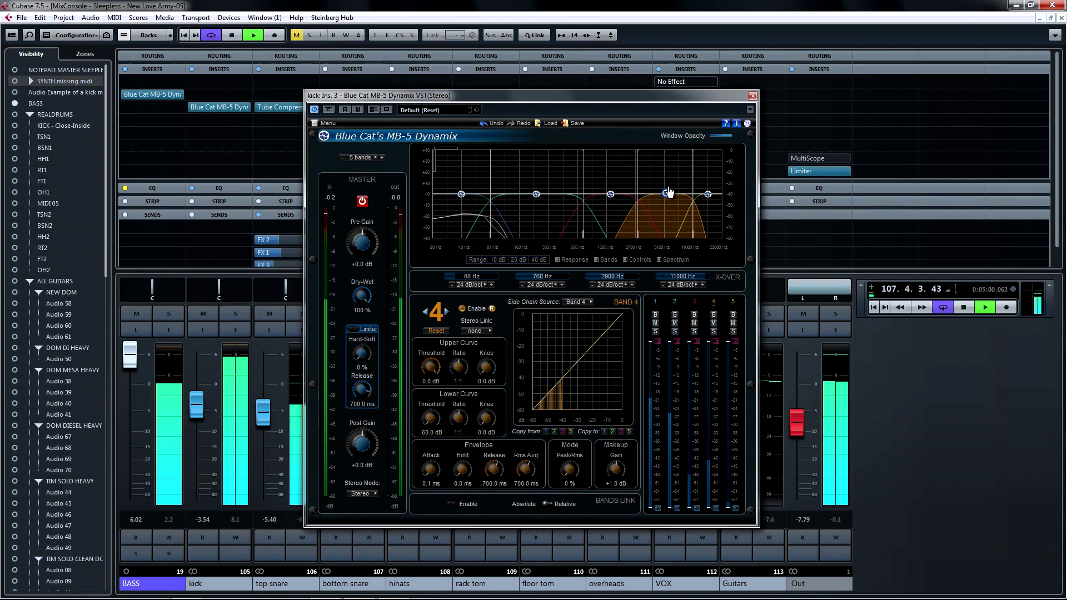
{"action": "mouse_move", "coordinate": [668, 200]}
{"action": "left_mouse_down"}
{"action": "mouse_move", "coordinate": [662, 168]}
{"action": "mouse_move", "coordinate": [661, 196]}
{"action": "left_mouse_up"}
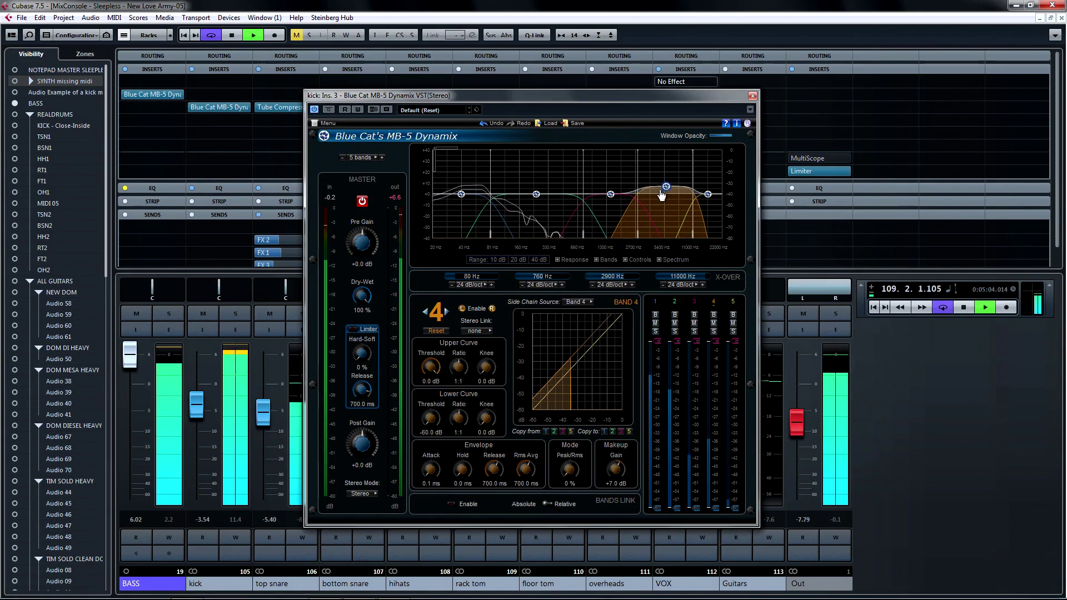
{"action": "left_click_drag", "start_coordinate": [639, 191], "coordinate": [637, 196]}
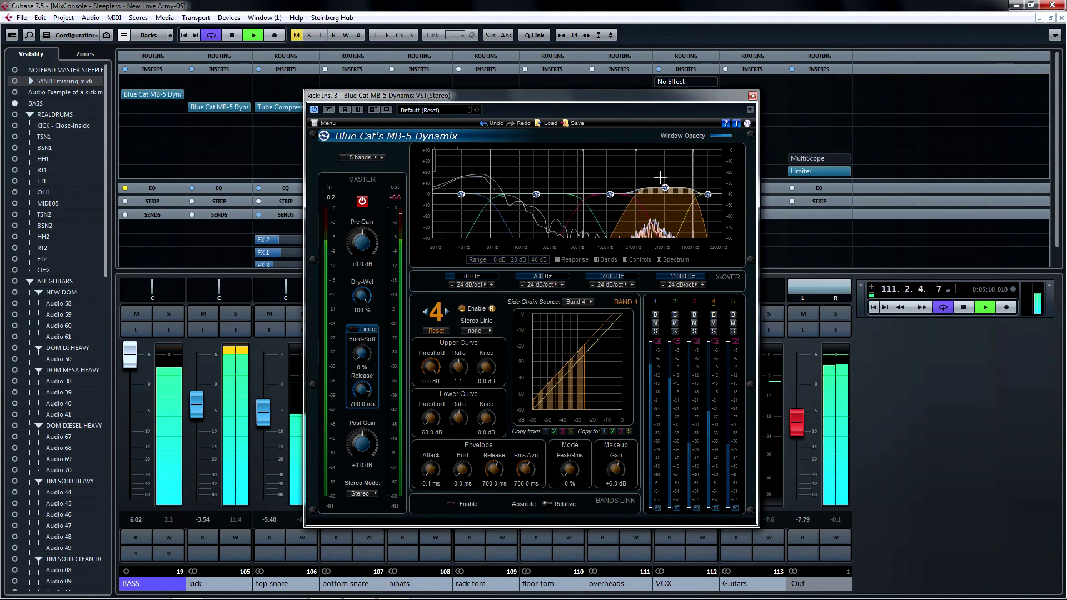
{"action": "scroll", "coordinate": [670, 203], "scroll_direction": "up", "scroll_amount": 3}
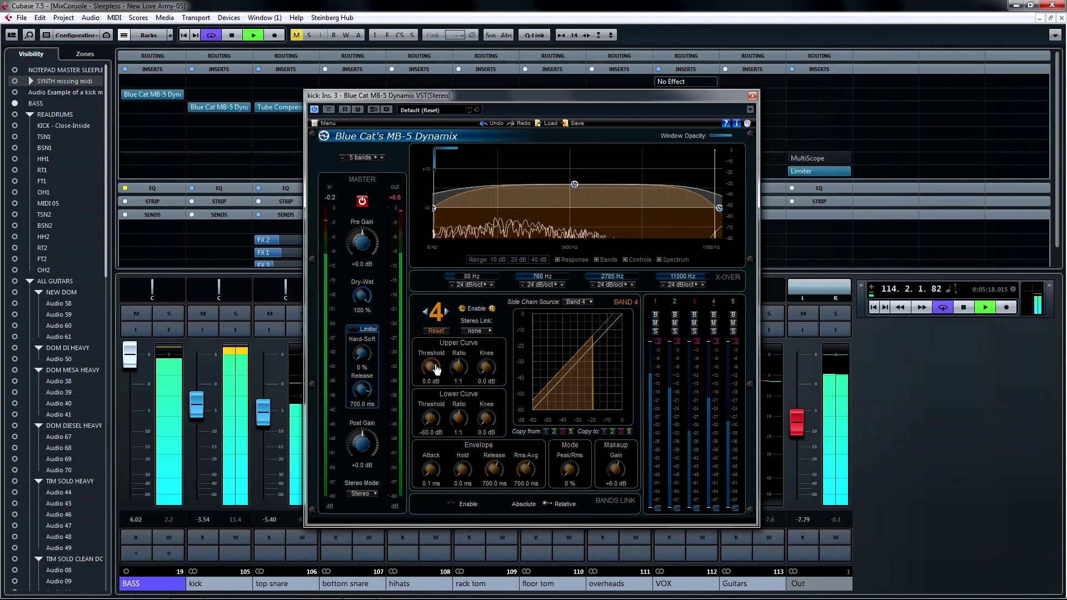
Drag band 4's Upper Curve Threshold knob down to -19.2 dB
{"action": "left_click_drag", "start_coordinate": [437, 383], "coordinate": [438, 388]}
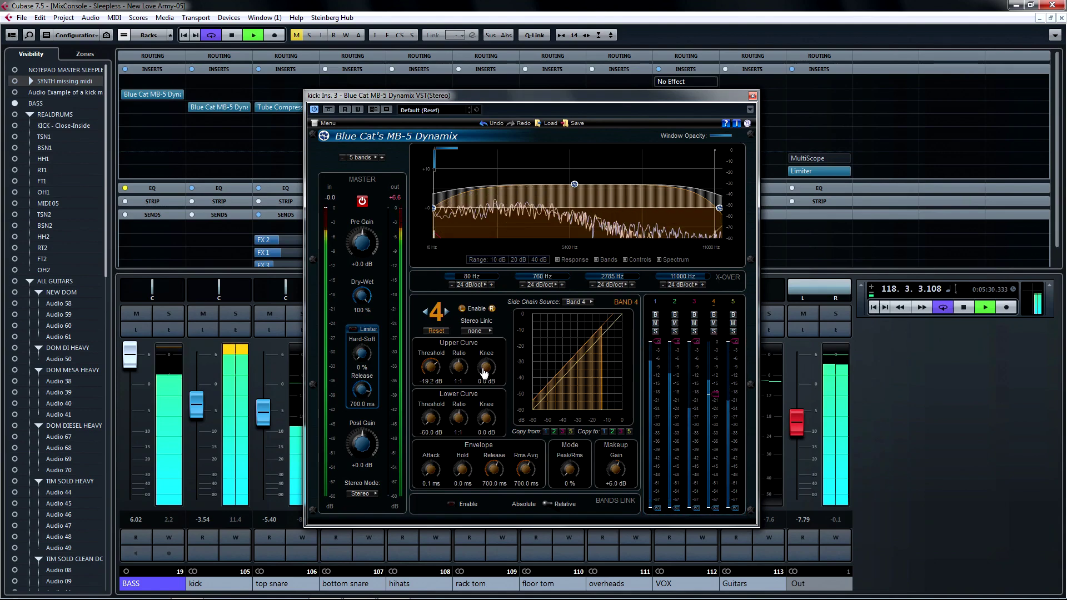
Give band 4 a 2.42:1 upper ratio, 1:3.32 lower ratio and -1.0 dB makeup gain
{"action": "left_click_drag", "start_coordinate": [461, 377], "coordinate": [466, 356]}
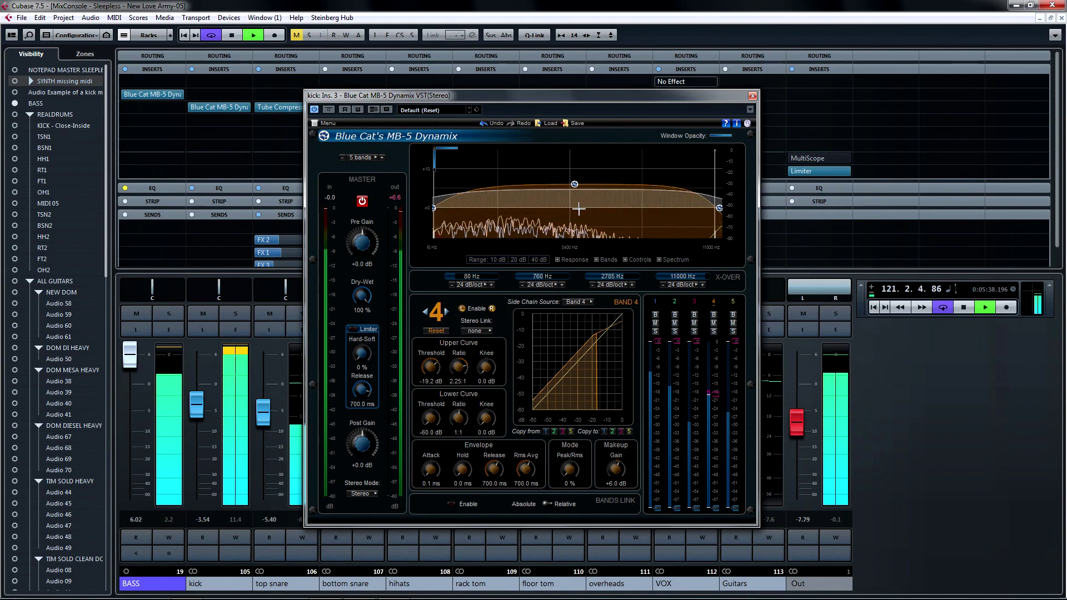
{"action": "left_click_drag", "start_coordinate": [455, 374], "coordinate": [456, 371]}
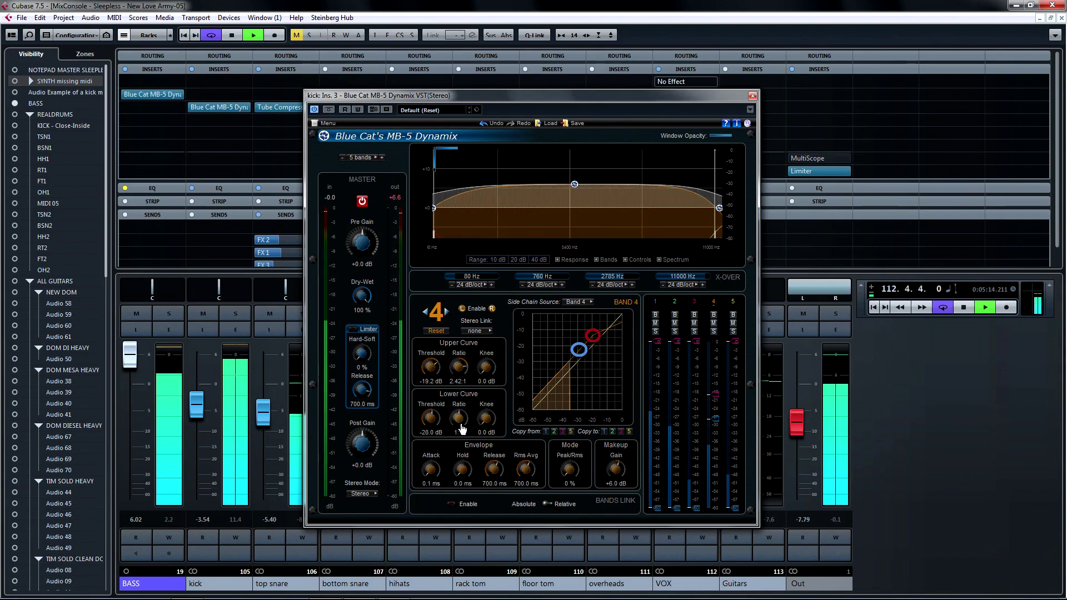
{"action": "left_click_drag", "start_coordinate": [461, 420], "coordinate": [462, 417]}
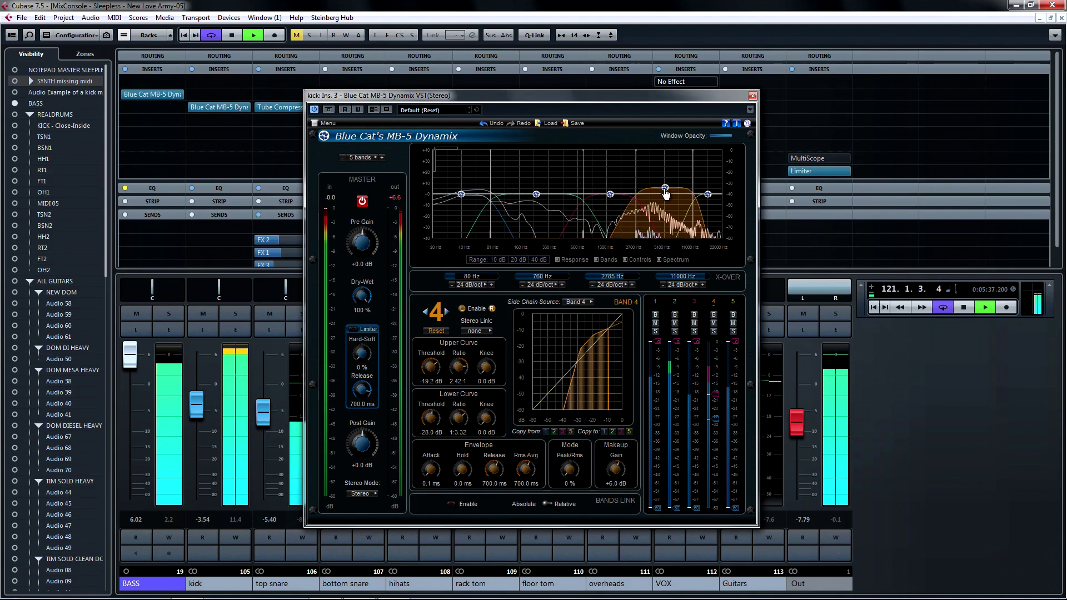
{"action": "left_click_drag", "start_coordinate": [665, 193], "coordinate": [666, 200]}
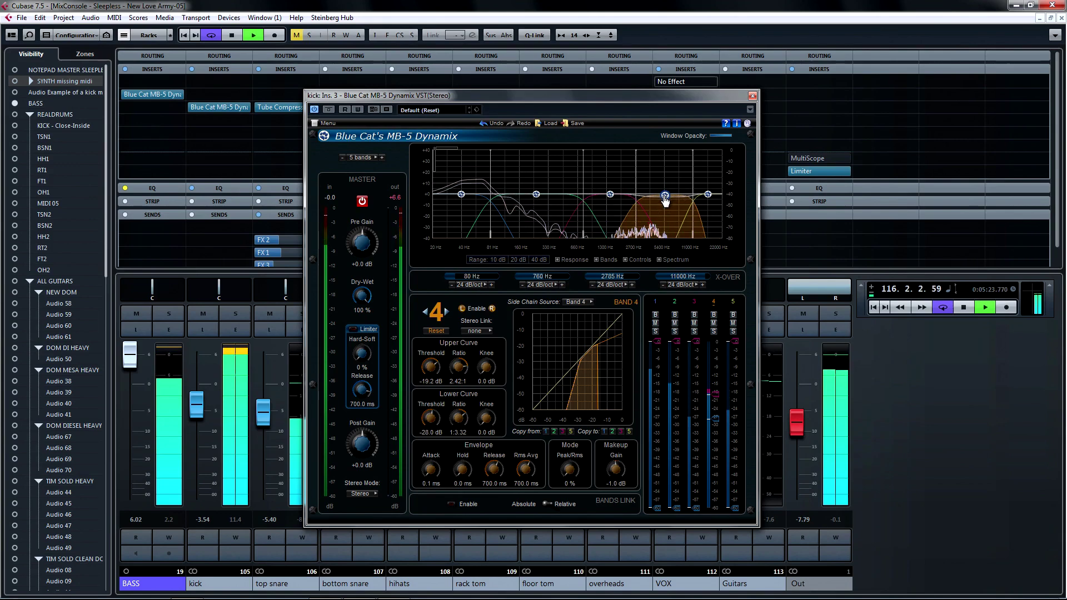
Move the band 4/5 crossover up to 16280 Hz and raise band 4's makeup gain to +4.0 dB
{"action": "left_click_drag", "start_coordinate": [692, 198], "coordinate": [707, 197]}
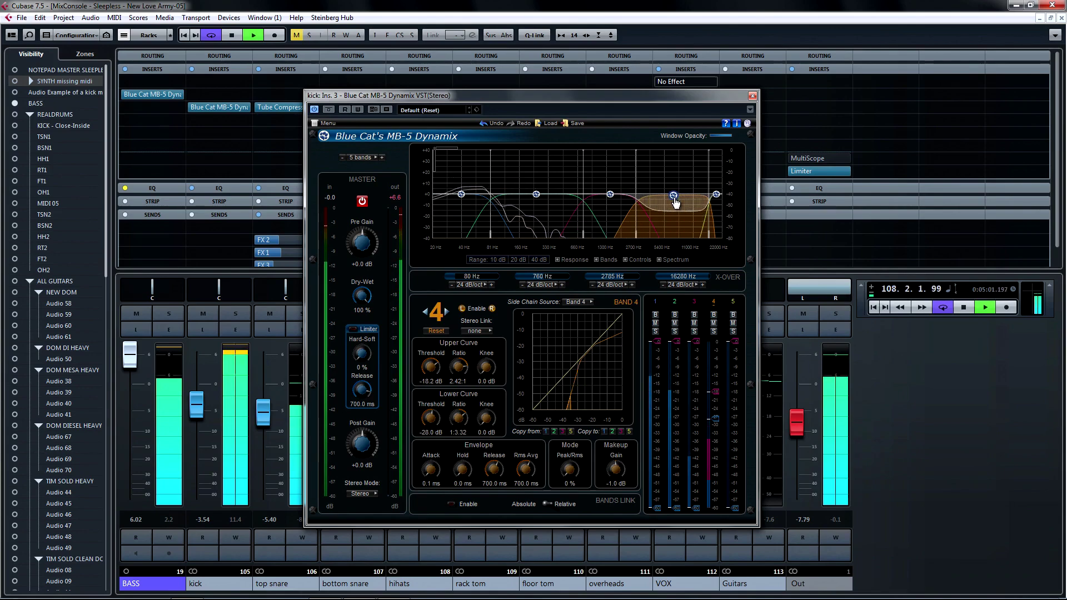
{"action": "left_click_drag", "start_coordinate": [674, 199], "coordinate": [674, 194]}
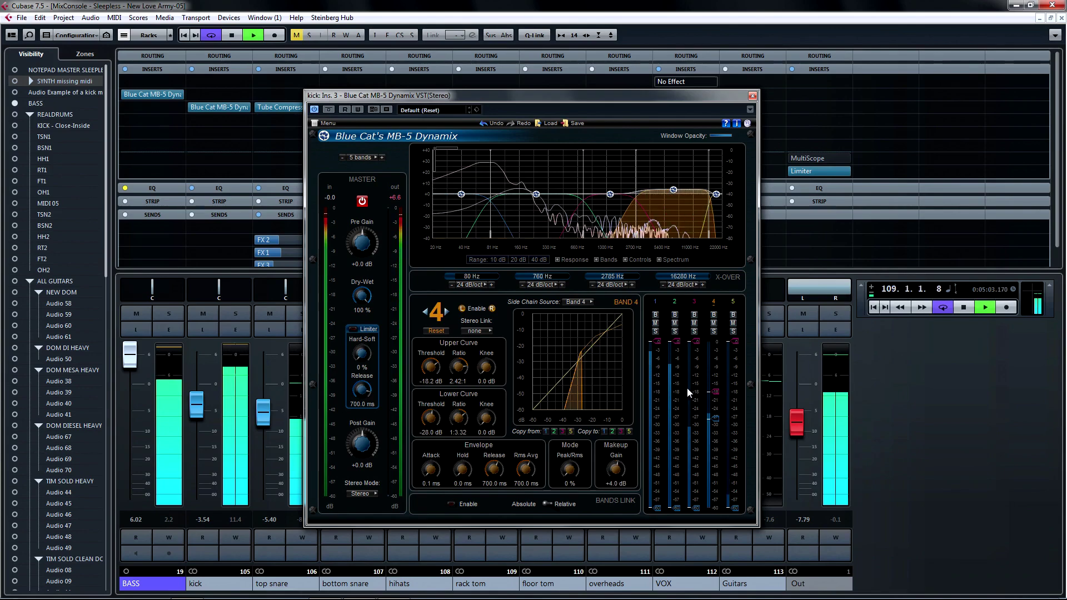